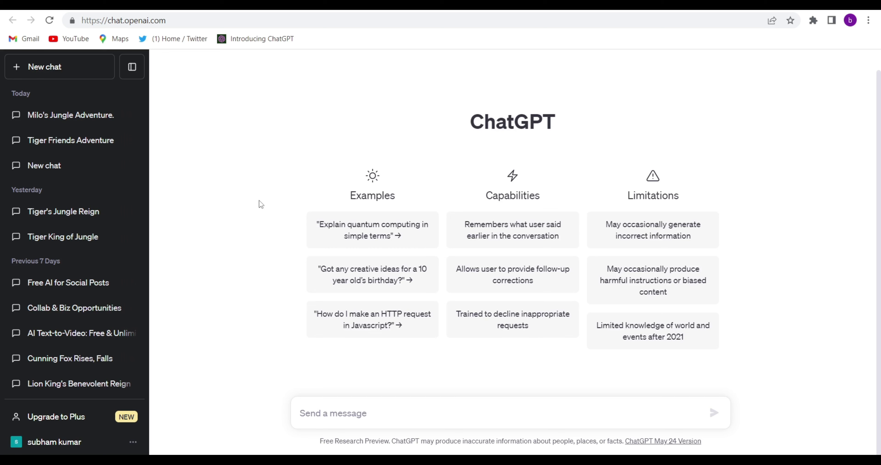
Send the pasted jungle-story prompt to ChatGPT and select its Milo the monkey story reply.
left_click(349, 411)
type("write a story for child in one paragraph of jungle story")
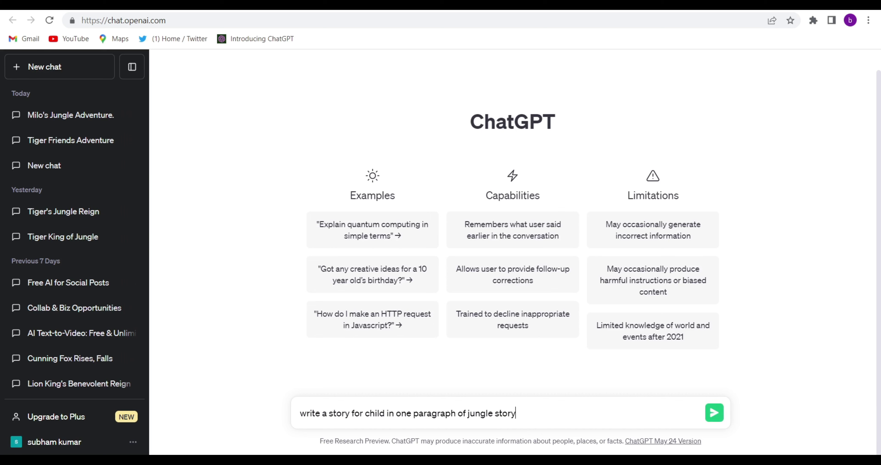
left_click(715, 413)
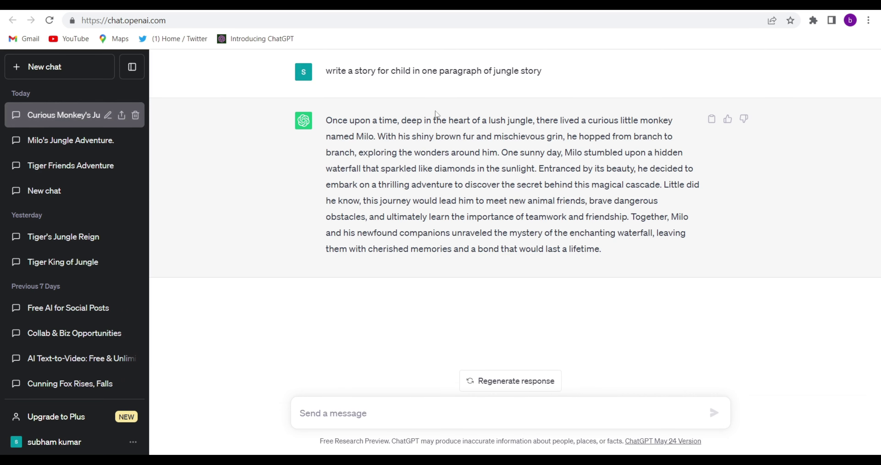
triple_click(433, 146)
key("ctrl+c")
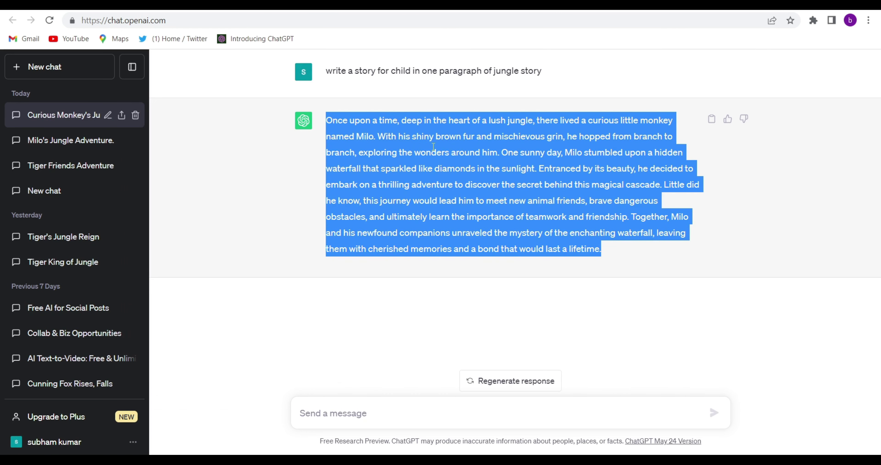
key("ctrl+Tab")
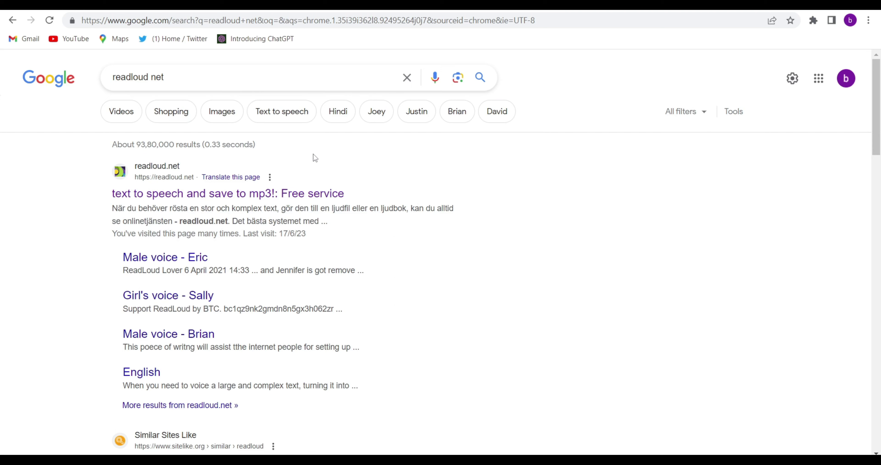
Open readloud.net and replace its sample text with the pasted Milo jungle story.
left_click(275, 194)
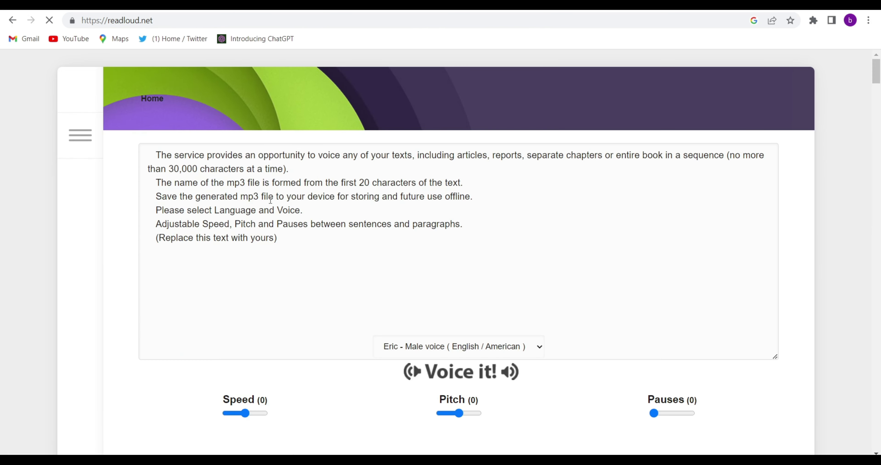
triple_click(270, 199)
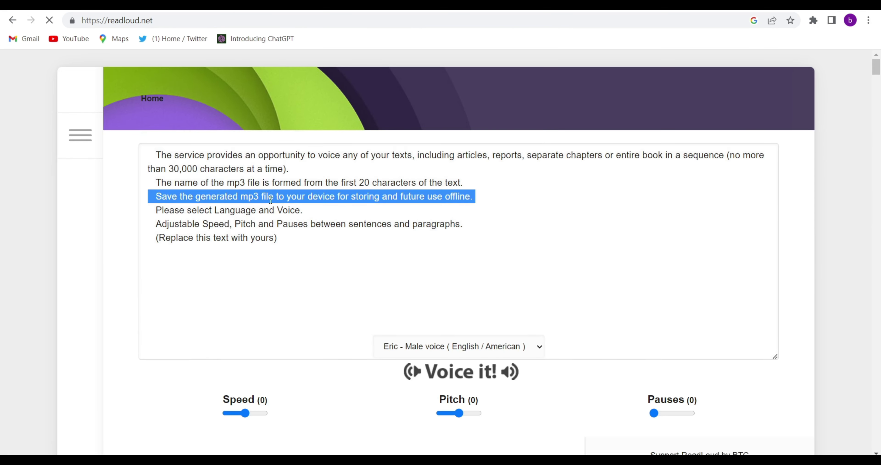
key("ctrl+a")
key("BackSpace")
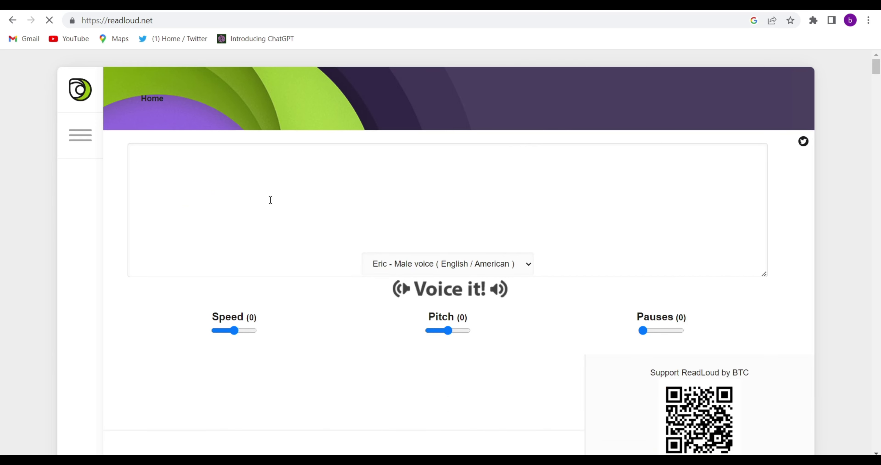
key("ctrl+v")
left_click_drag(762, 193, 767, 156)
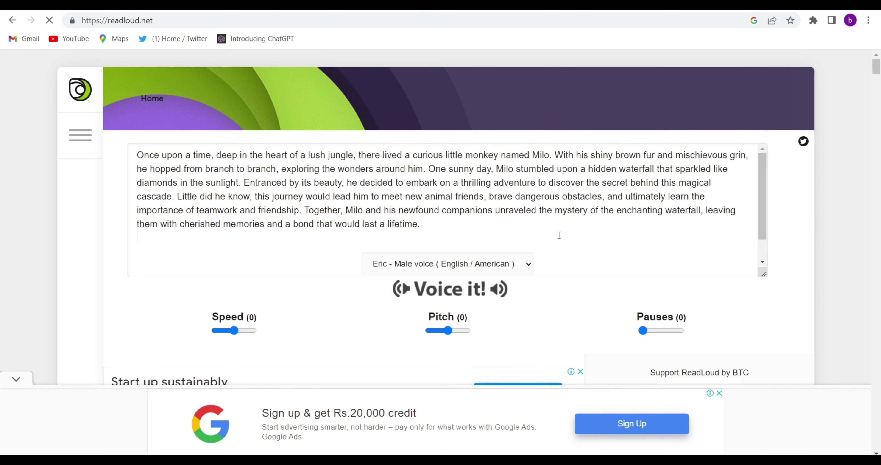
left_click(474, 265)
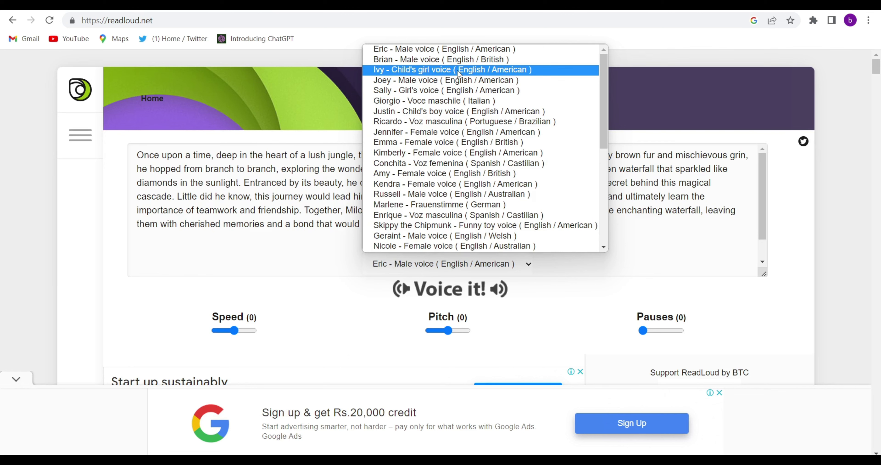
Voice the story with 'Ivy - Child's girl voice' and pauses set to 321.
left_click(458, 71)
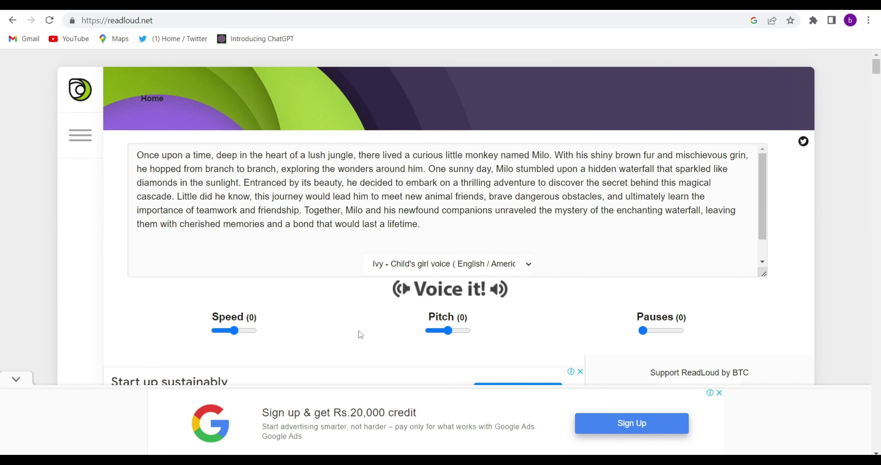
left_click(649, 333)
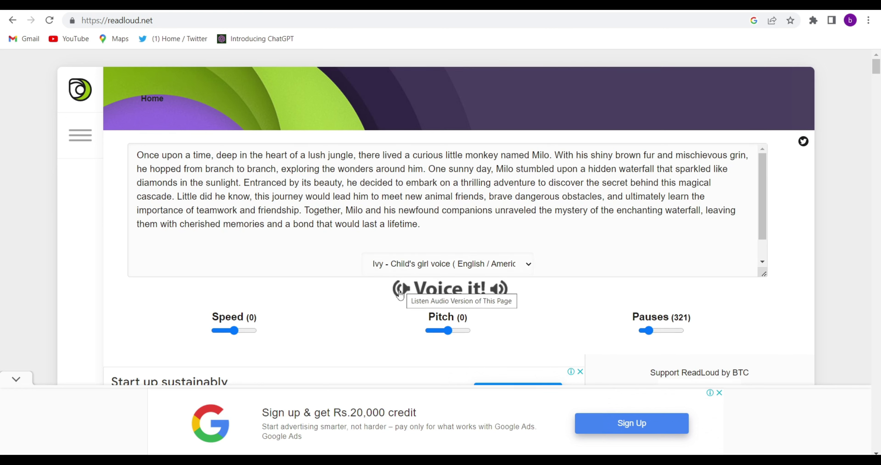
left_click(401, 291)
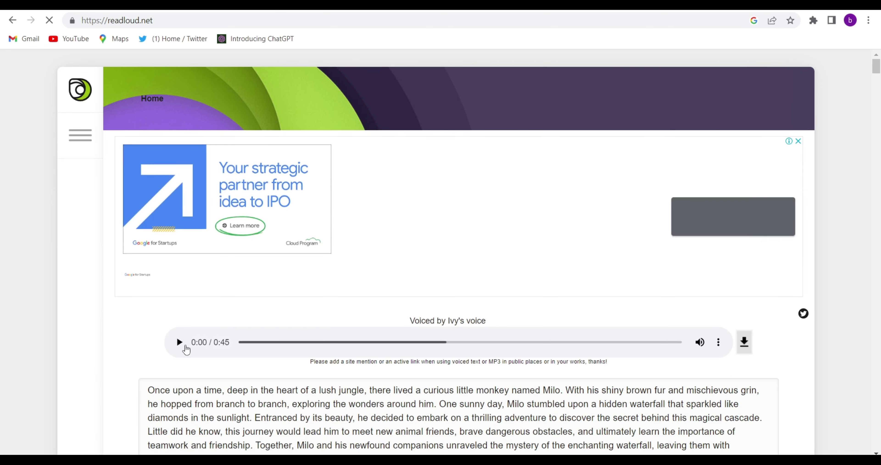
Preview the 45-second narration, dismiss the ad, and download the audio file.
left_click(179, 343)
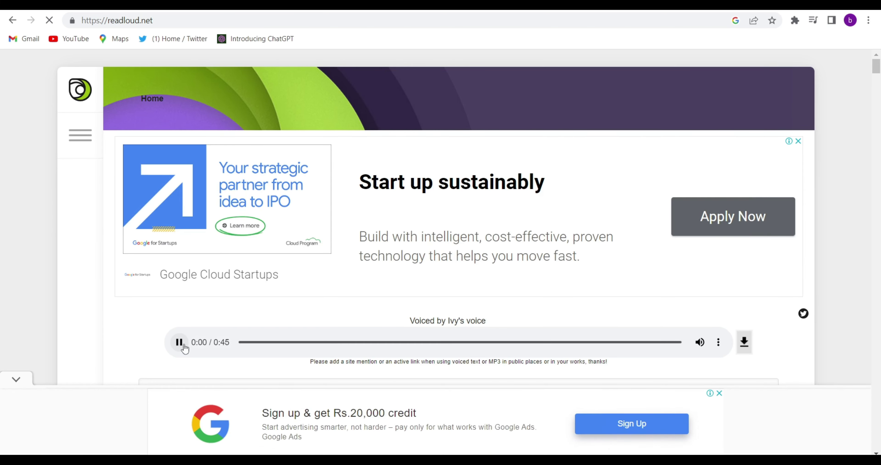
left_click(179, 342)
left_click(720, 393)
left_click(718, 345)
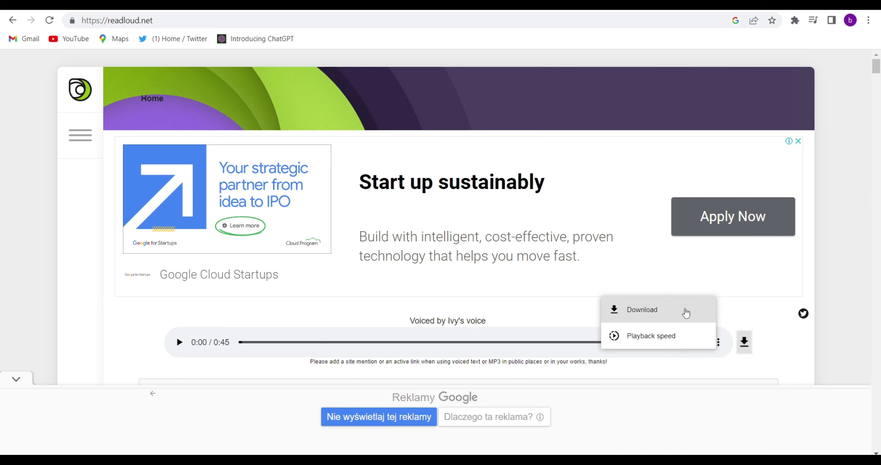
left_click(684, 277)
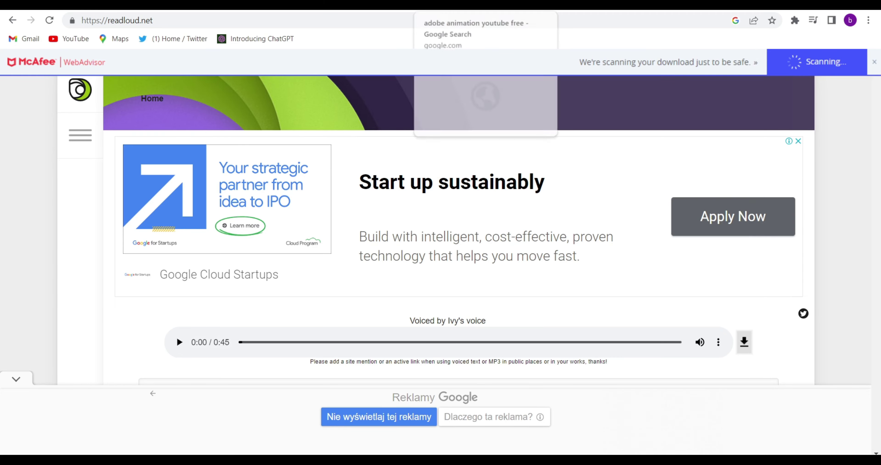
left_click(455, 5)
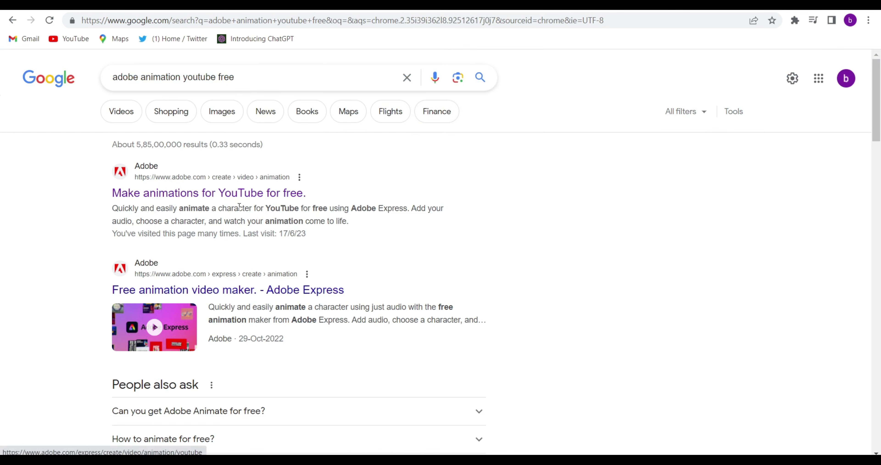
Open the 'Make animations for YouTube for free' Adobe Express result.
left_click(244, 193)
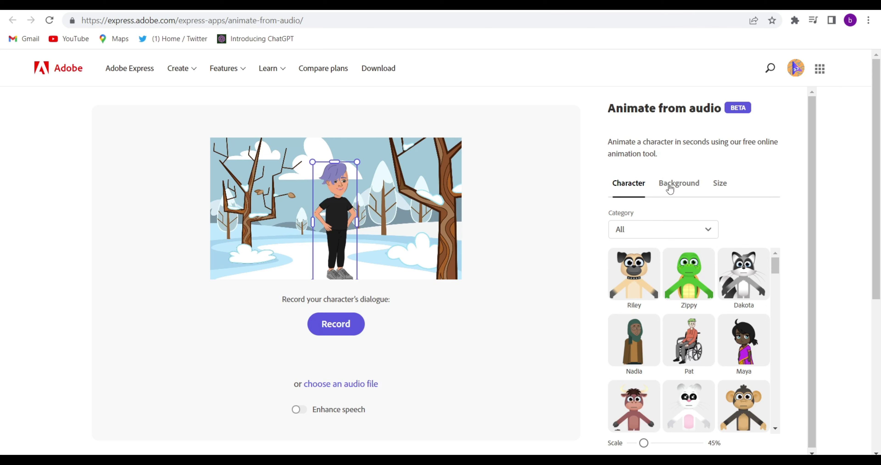
left_click(698, 188)
left_click(724, 187)
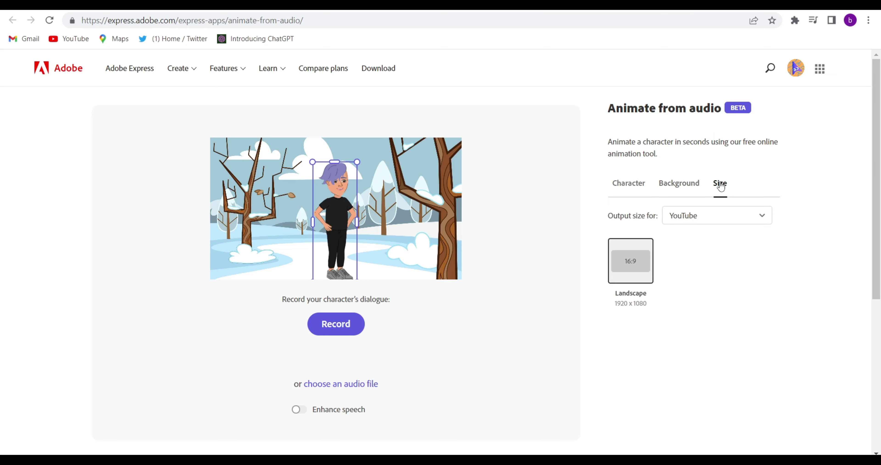
left_click(715, 215)
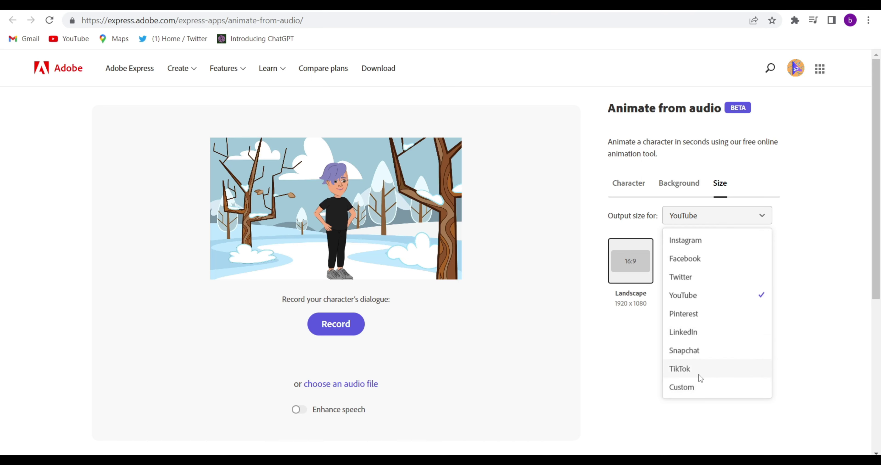
left_click(704, 299)
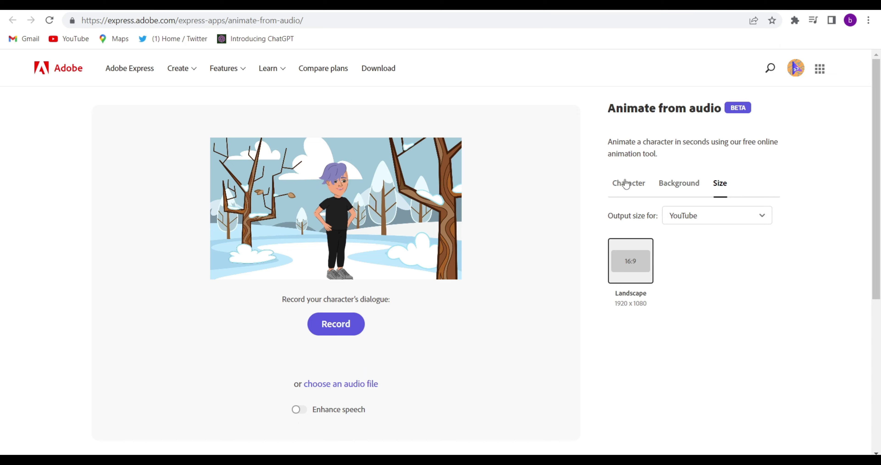
Swap the character for Lacy, scale her to 86%, and place her centre-bottom.
left_click(626, 184)
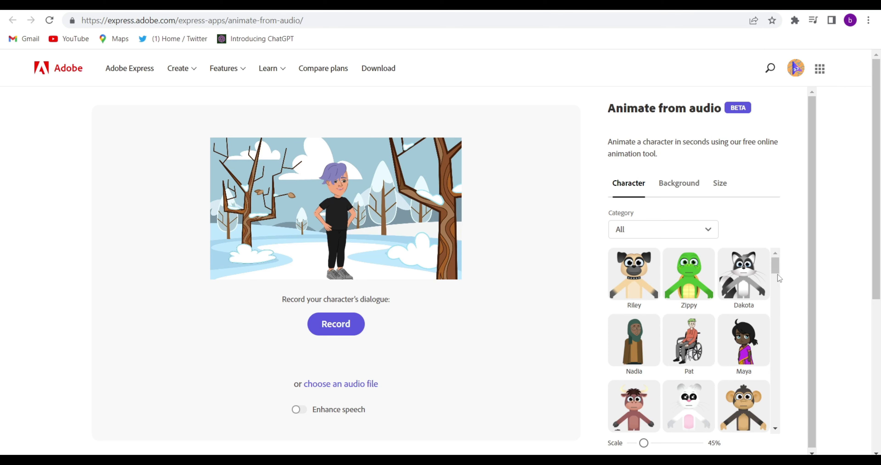
scroll(777, 269, "down", 2)
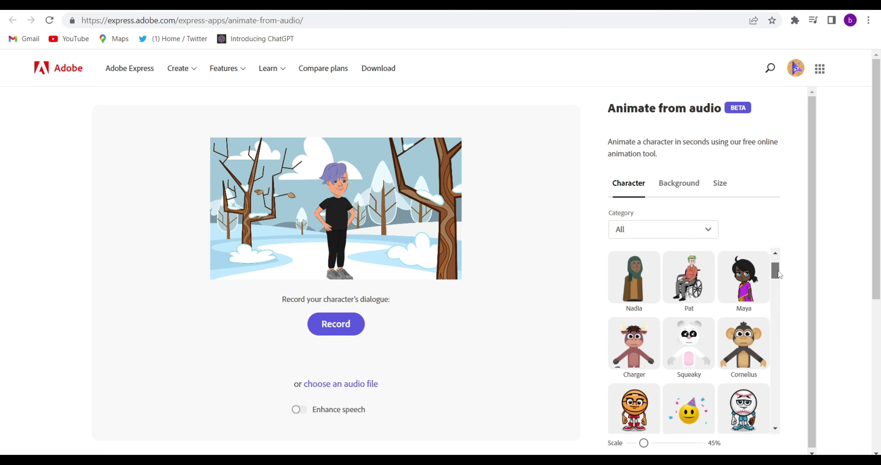
left_click(749, 272)
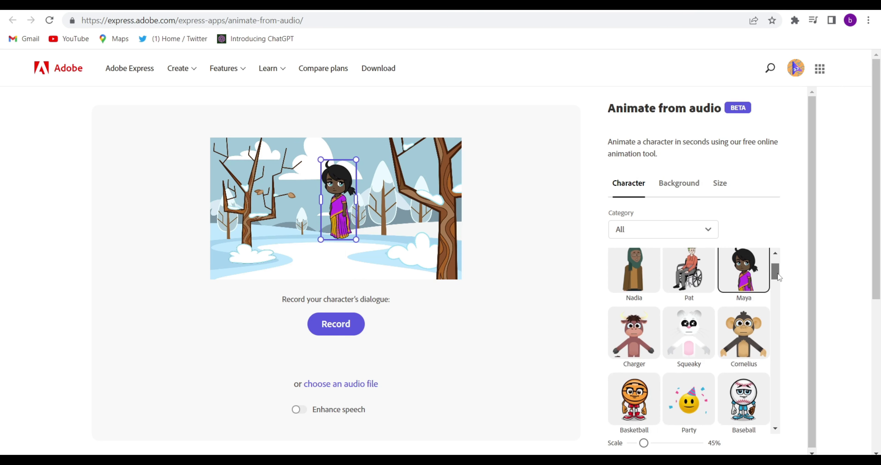
left_click_drag(776, 273, 781, 304)
scroll(781, 307, "down", 5)
left_click(688, 297)
left_click_drag(355, 250, 387, 250)
left_click_drag(333, 223, 315, 218)
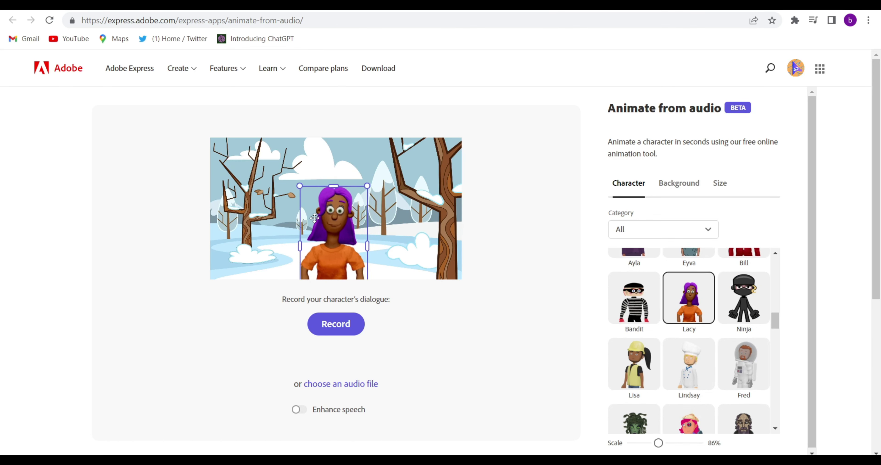
Change the scene background from Winter to Spring with flowering trees.
left_click(666, 185)
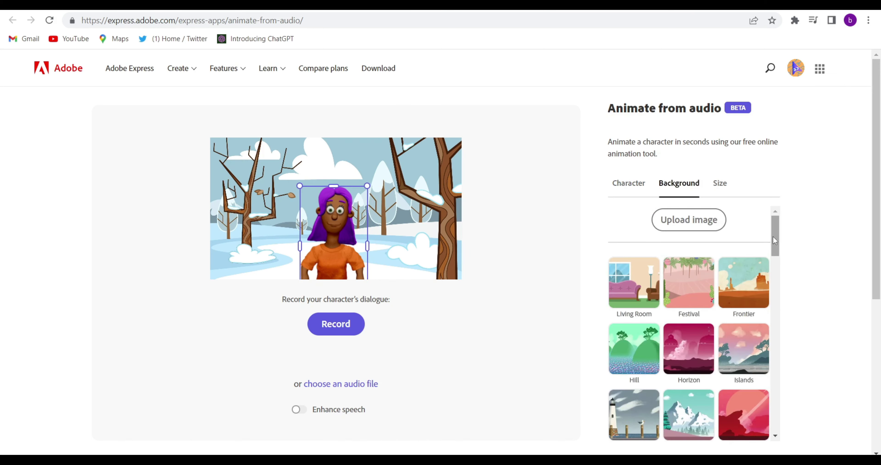
left_click_drag(773, 236, 774, 245)
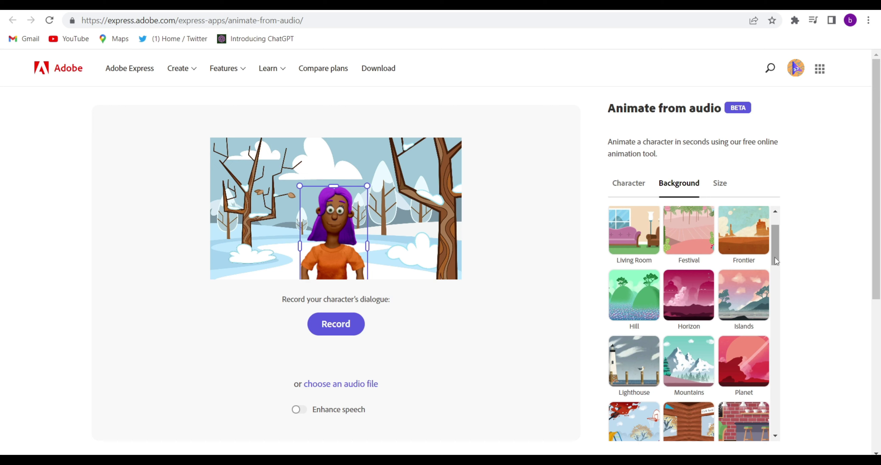
left_click_drag(776, 259, 781, 291)
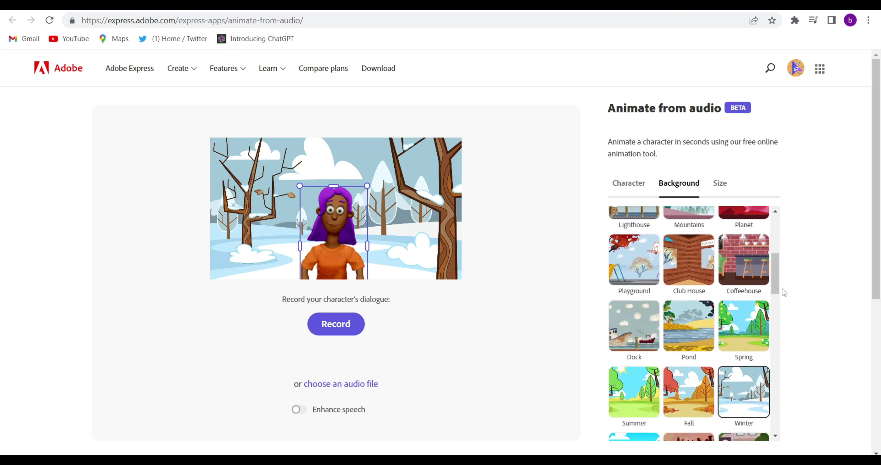
left_click(746, 330)
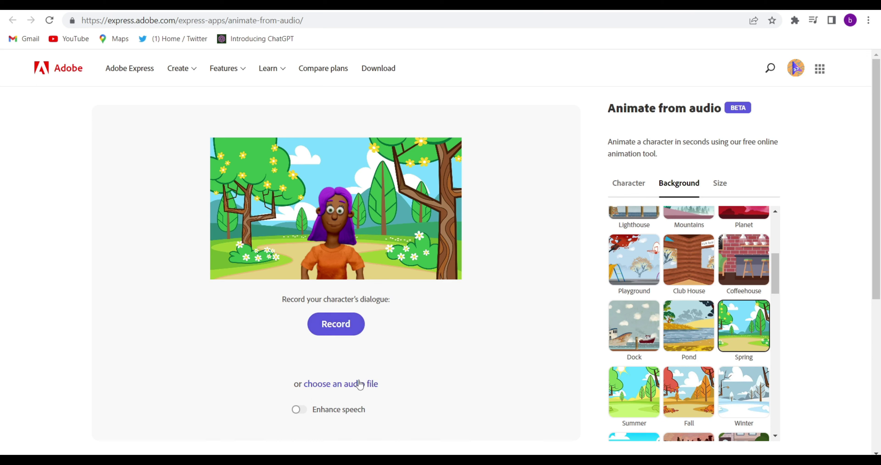
Load the saved story narration to animate Lacy for 0:45.25.
left_click(341, 384)
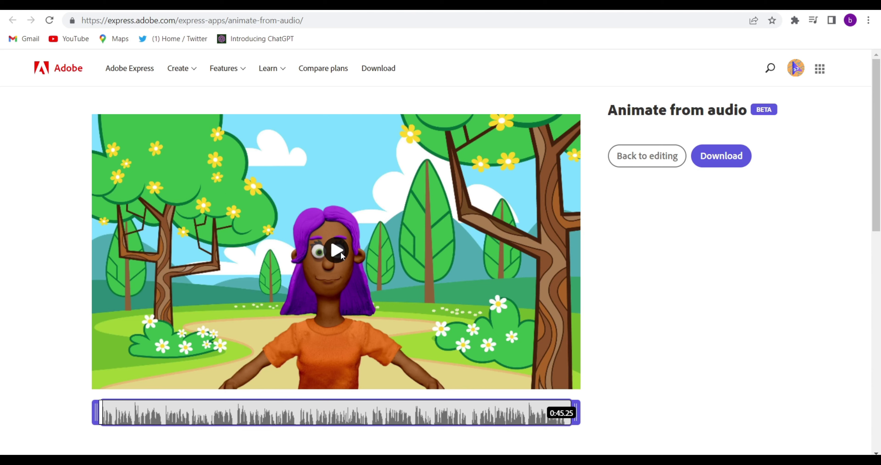
Download the Lacy animation as an MP4 and close the confirmation to return to the preview.
left_click(728, 159)
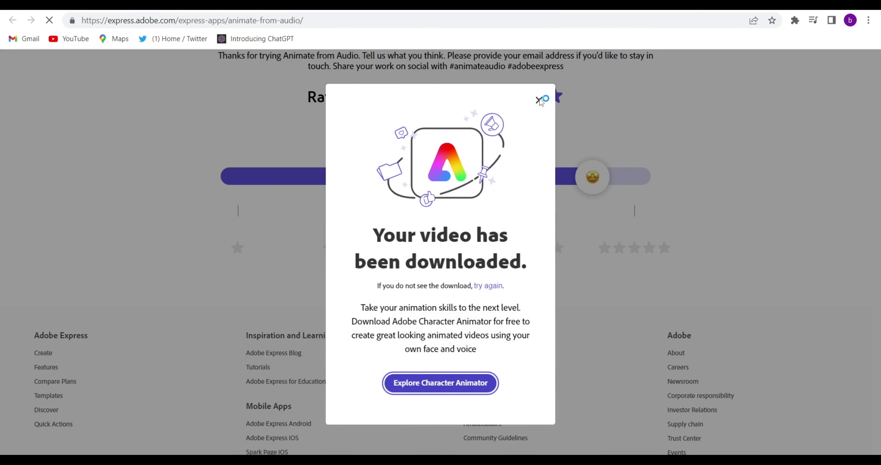
left_click(539, 100)
scroll(878, 234, "down", 1)
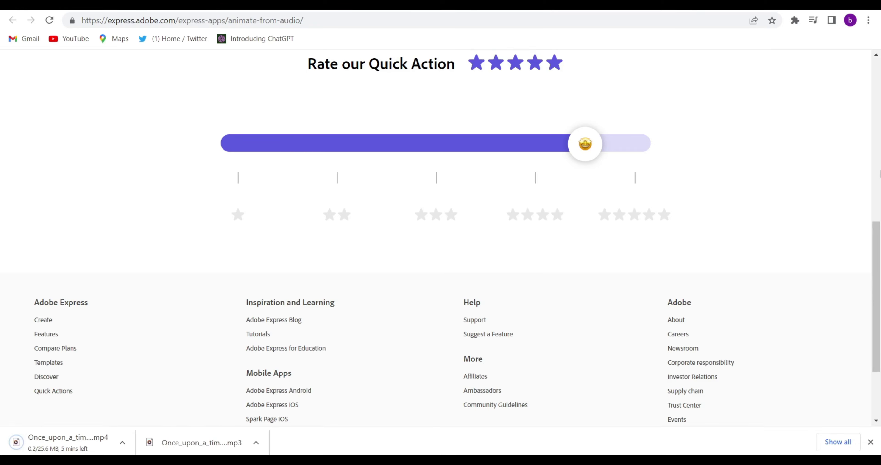
scroll(879, 233, "up", 10)
scroll(879, 70, "up", 2)
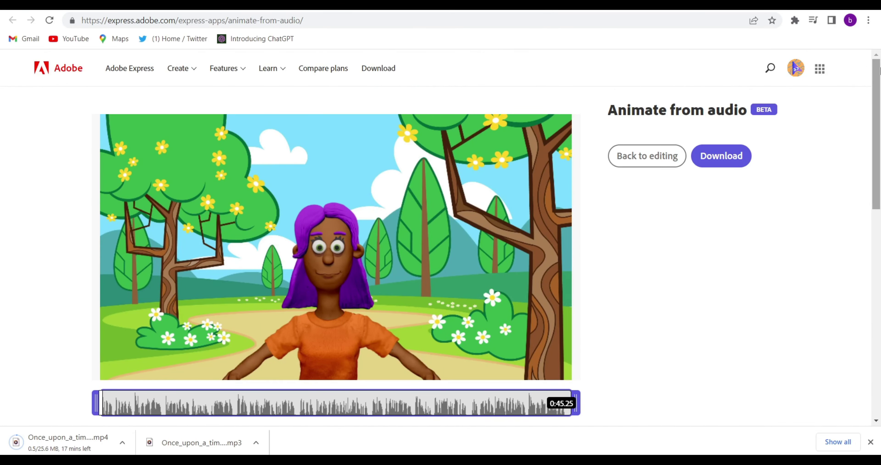